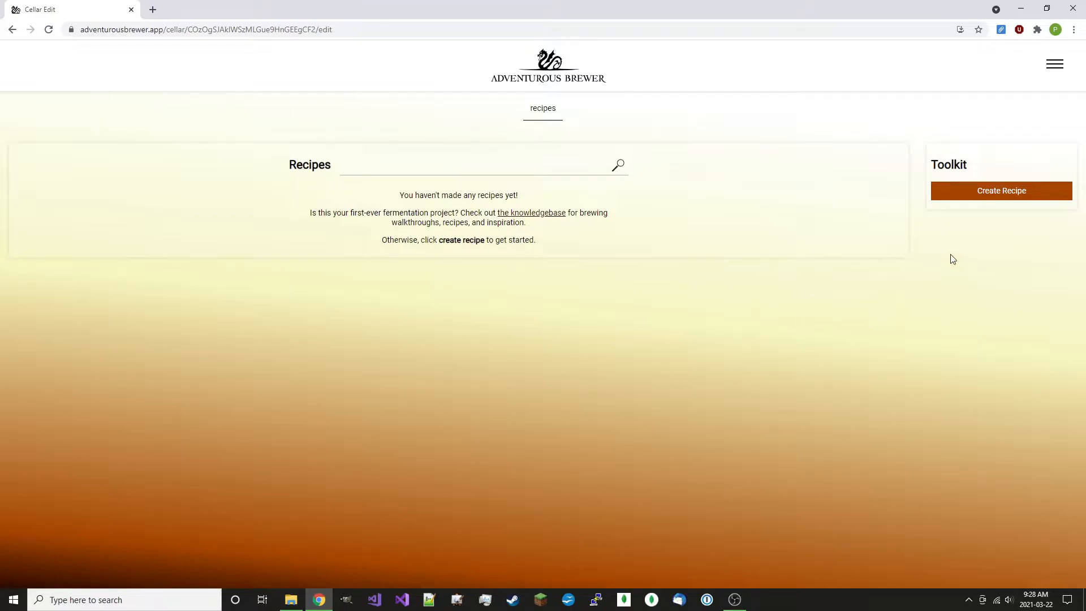
Create a new recipe and title it "Basic Cider"
click(1033, 194)
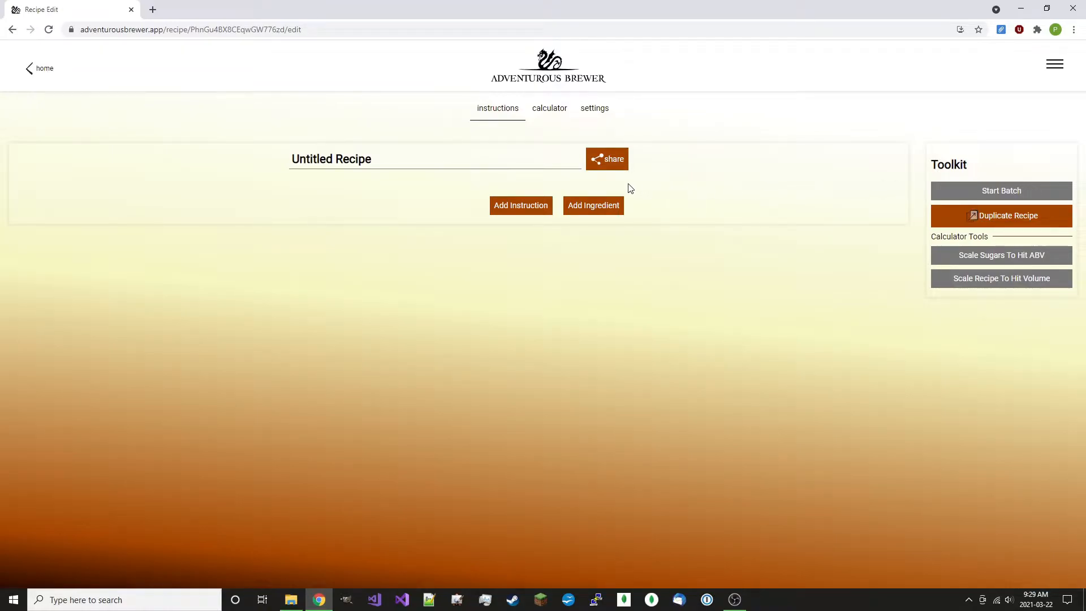
click(477, 160)
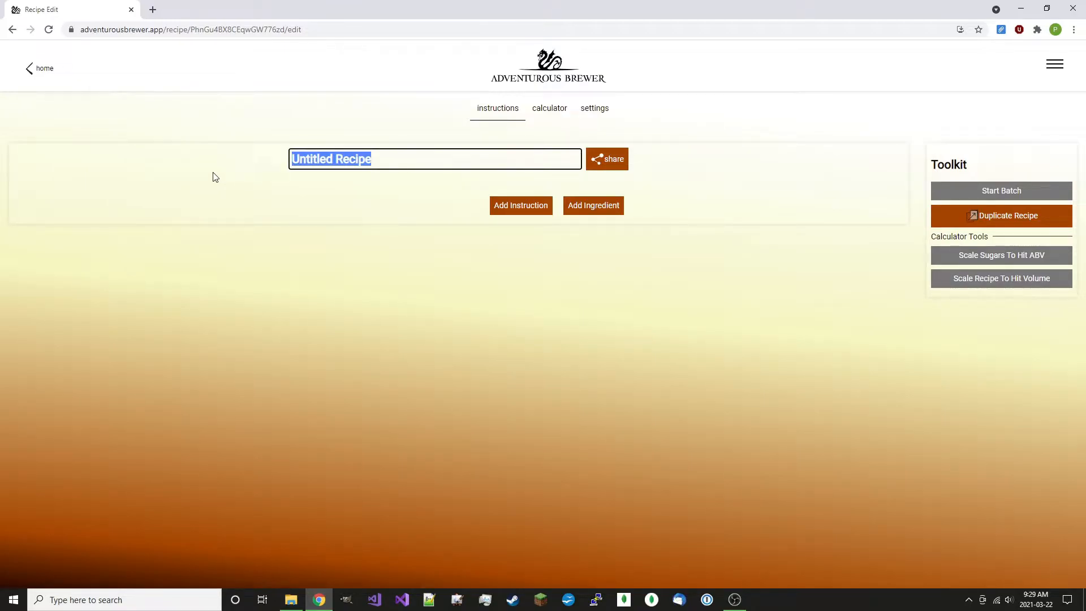
text(Basi)
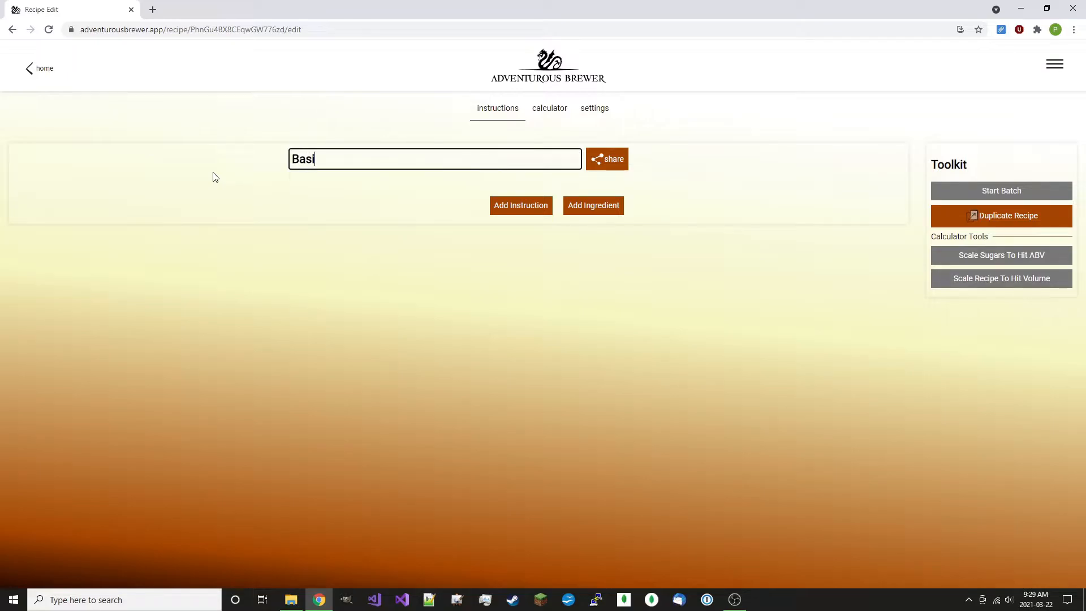
text(c Cider)
Add apple juice and pectic enzyme as ingredients, setting the pectic enzyme amount to 2 g
click(579, 209)
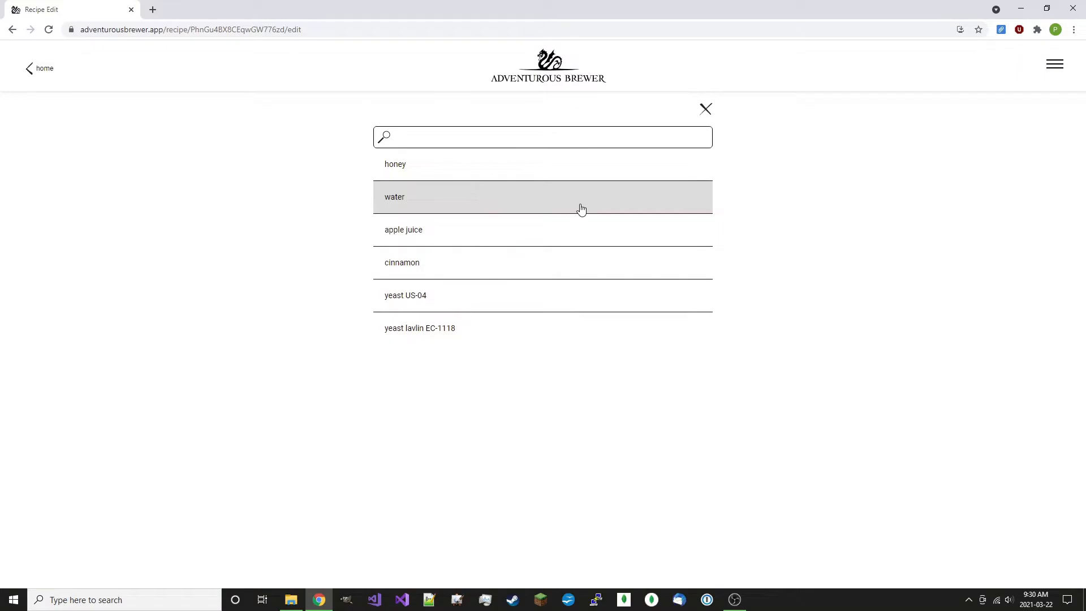
click(558, 229)
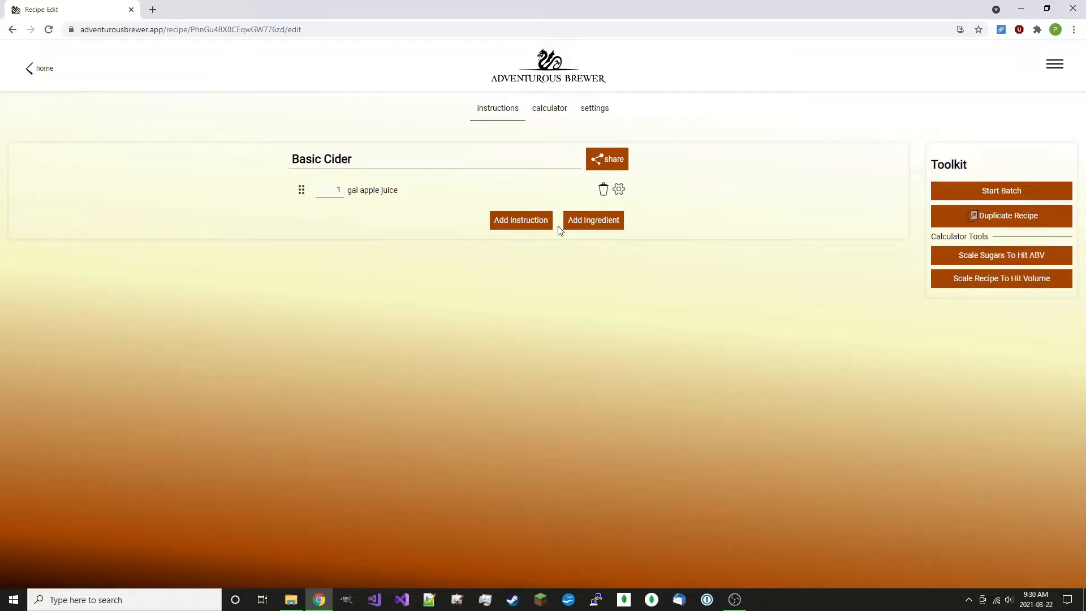
click(587, 224)
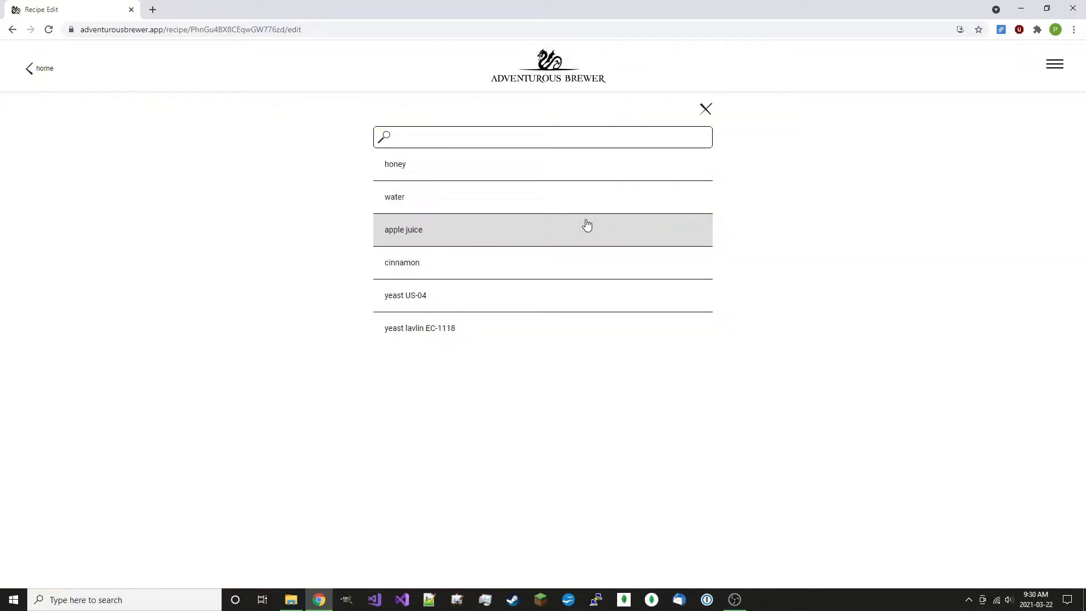
click(589, 134)
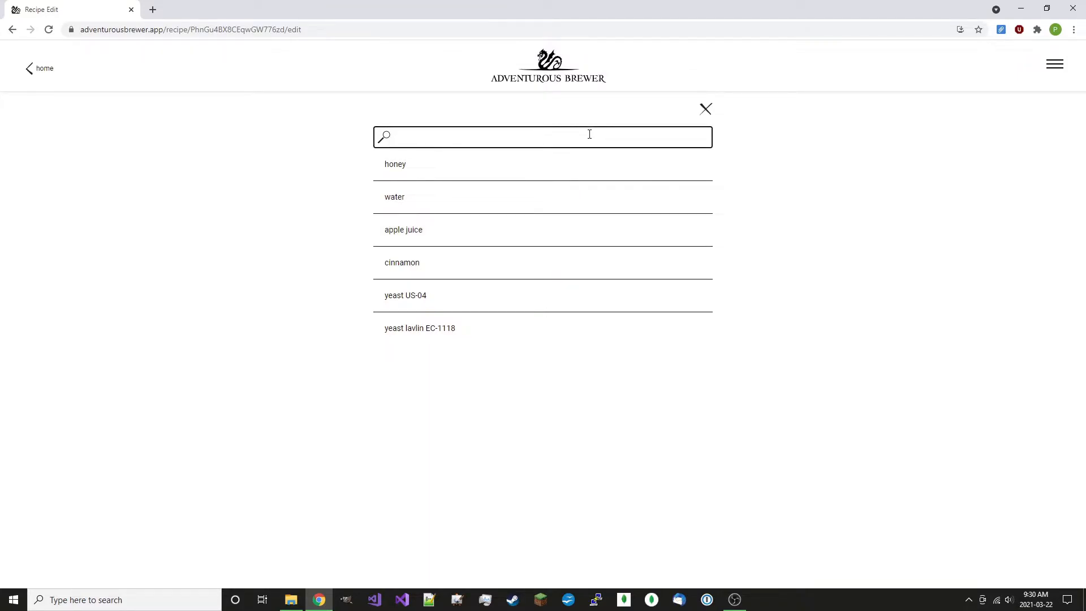
text(pec)
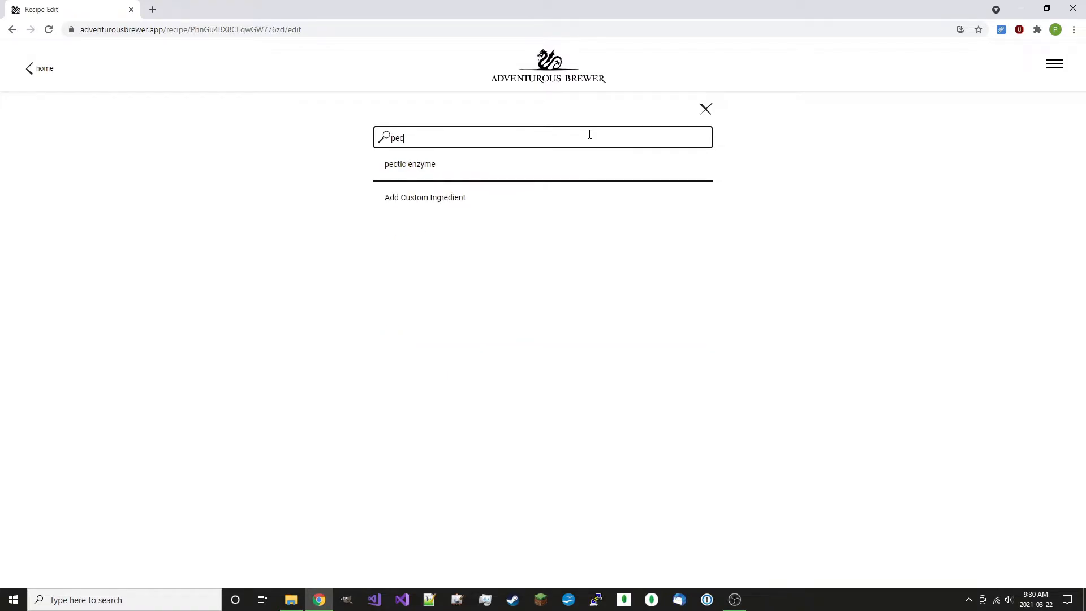
click(588, 165)
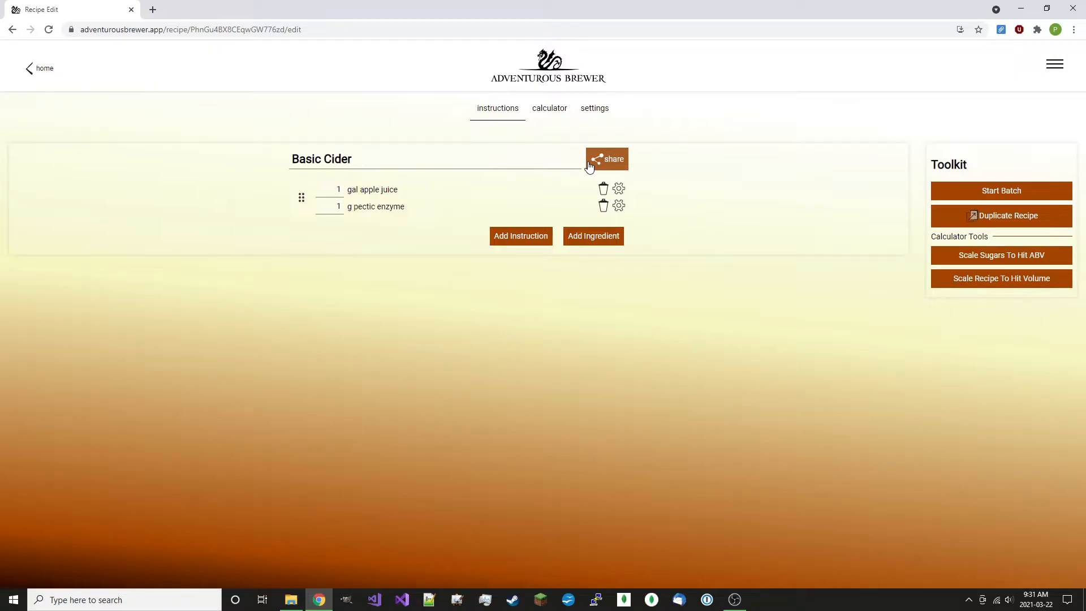
drag(330, 206, 406, 204)
text(2)
click(417, 230)
Add a Wait (Time) instruction of 2 days after the first ingredients
click(495, 242)
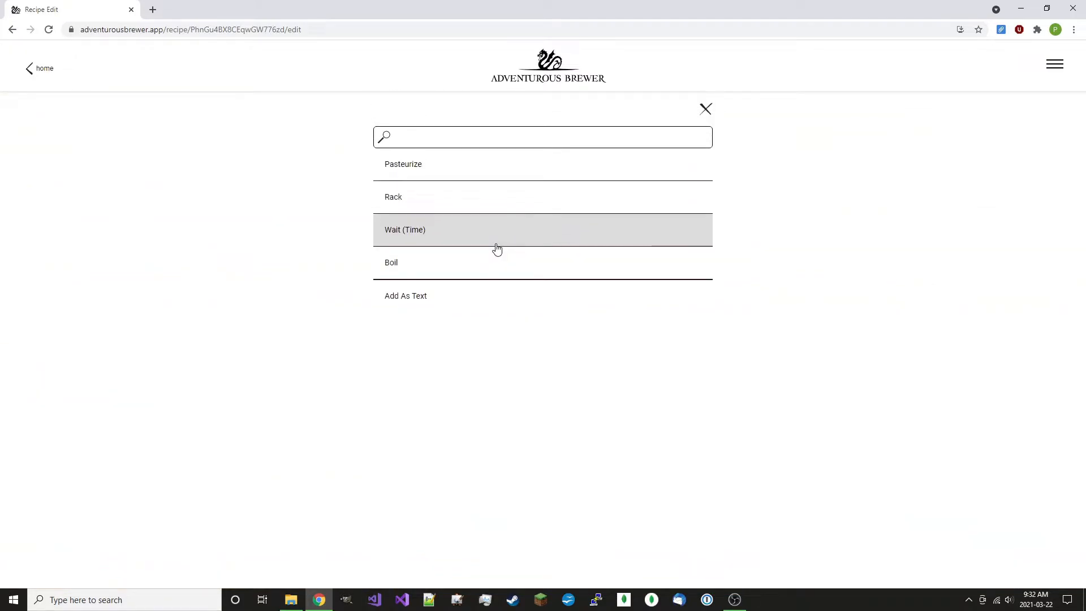
click(496, 249)
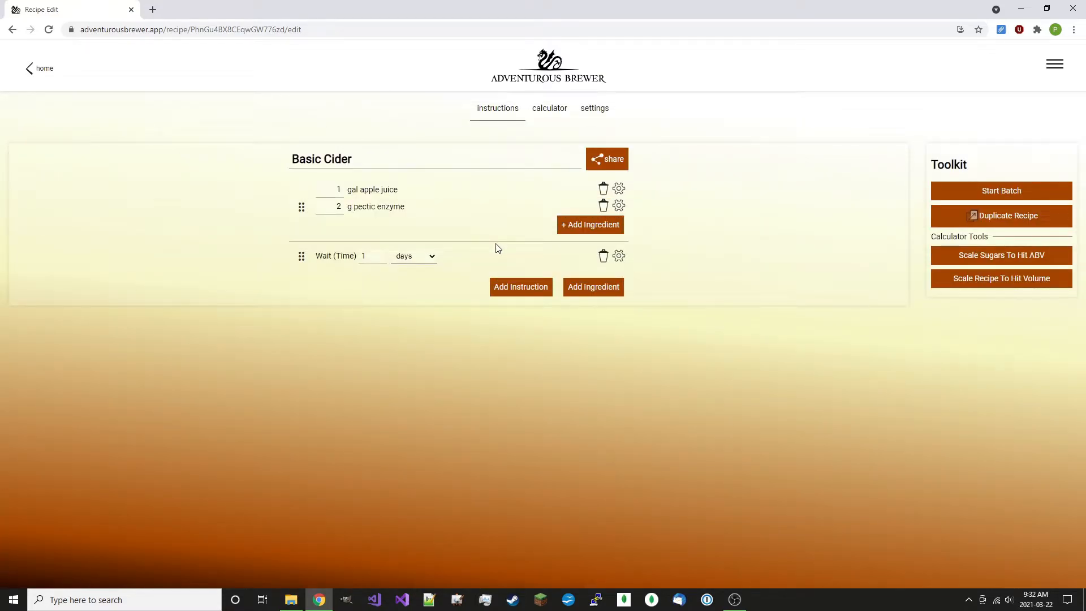
click(379, 255)
text(2)
click(364, 388)
Add yeast lavlin QA23 as an ingredient after the 2-day wait and set its amount to 2 g
click(592, 287)
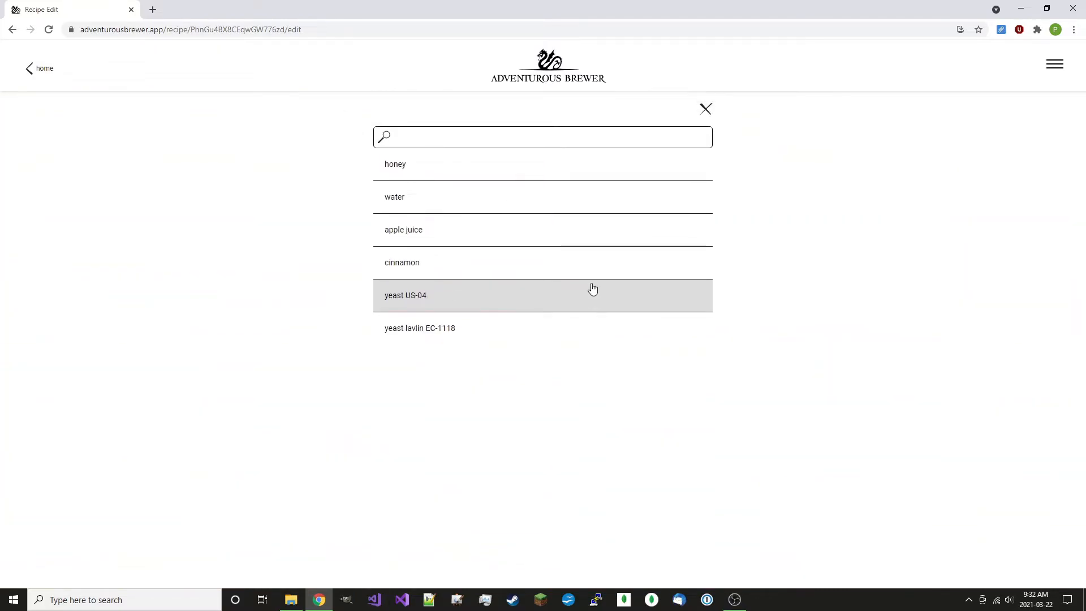
click(578, 143)
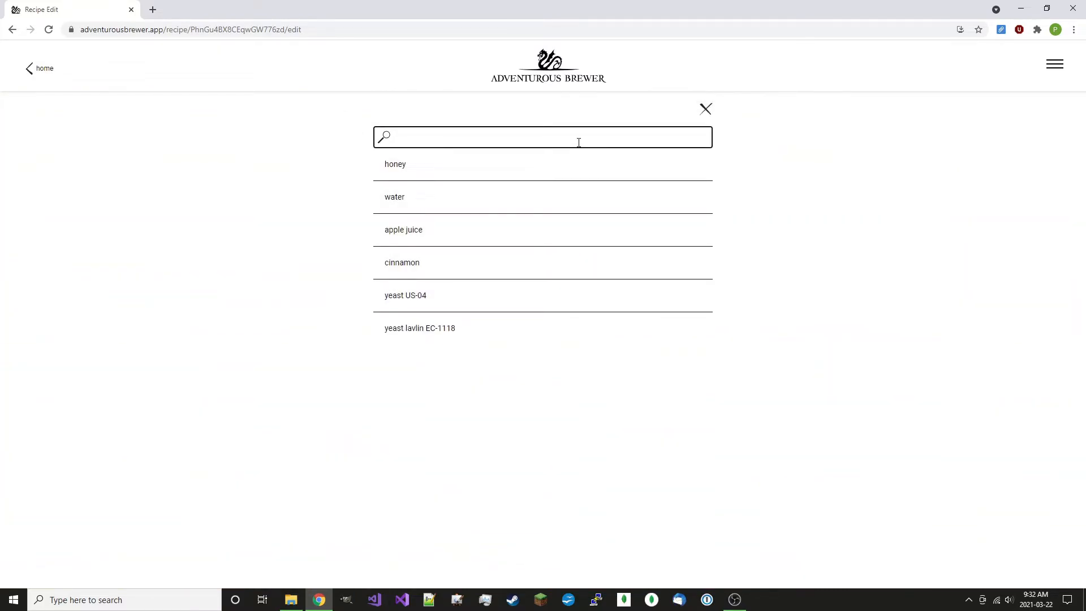
text(qa)
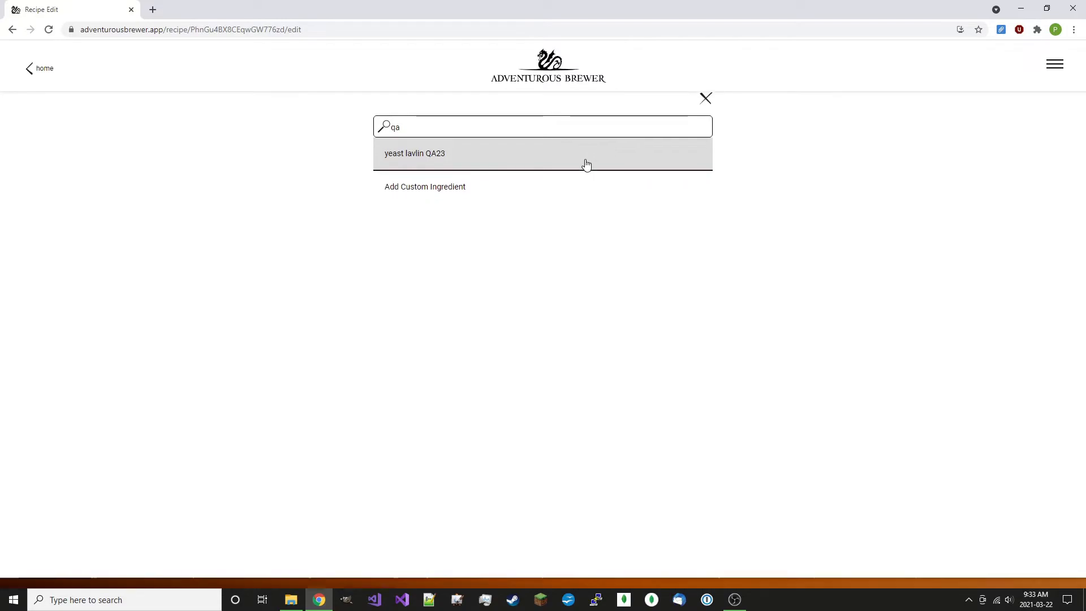
click(585, 163)
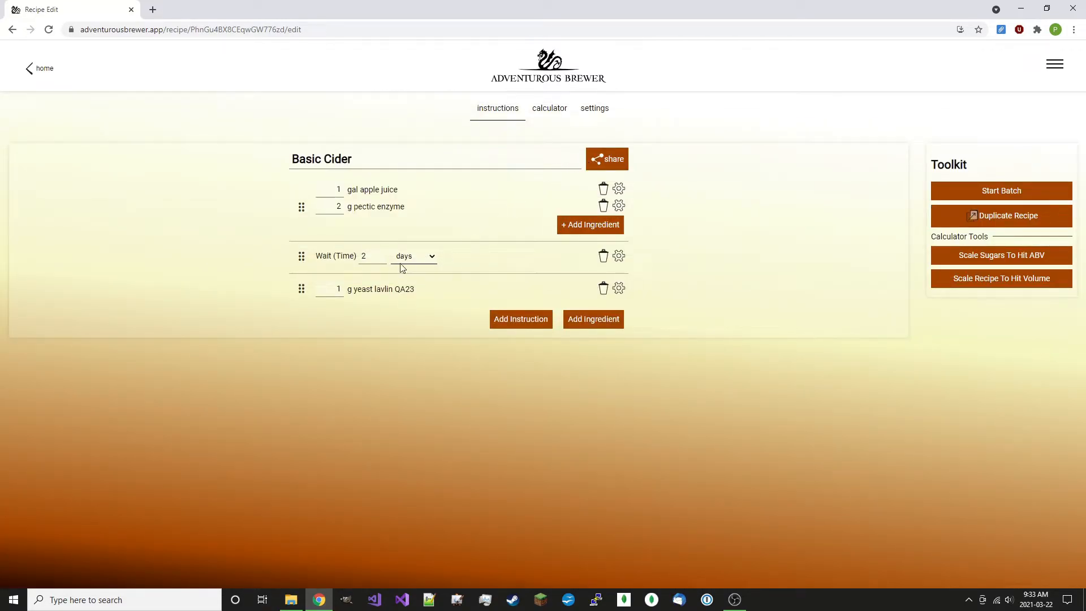
click(381, 296)
text(2)
Add a Wait (Time) instruction after the yeast and set its duration to 1 month
click(499, 322)
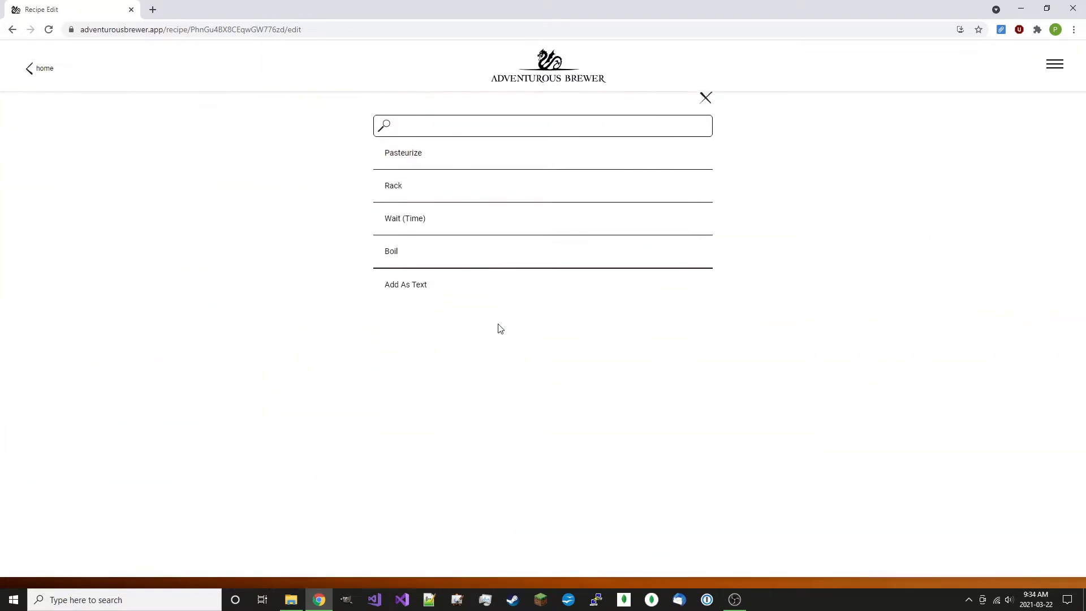
click(472, 229)
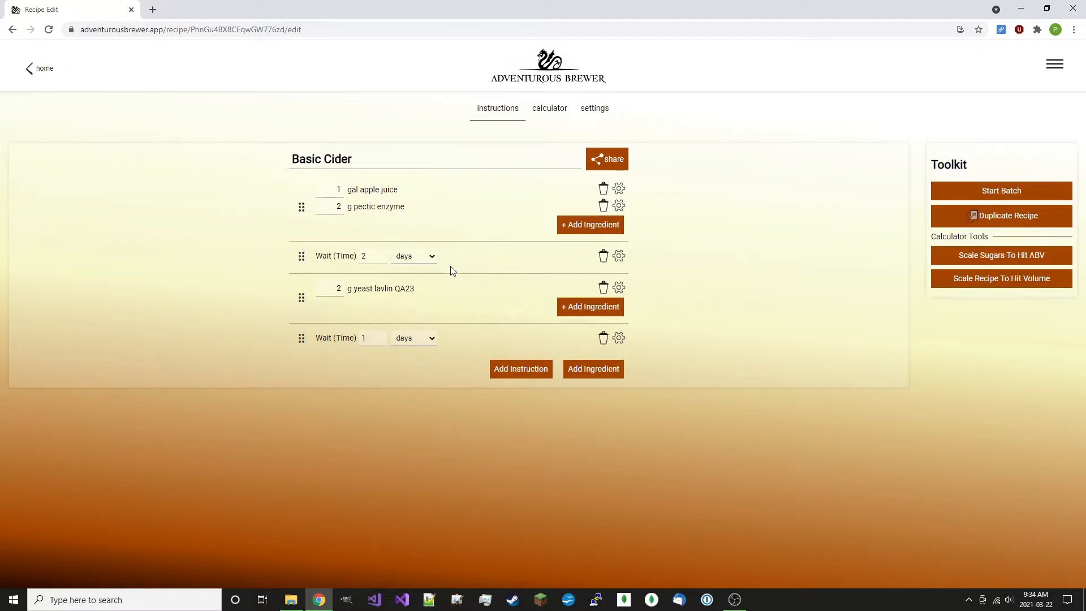
click(413, 343)
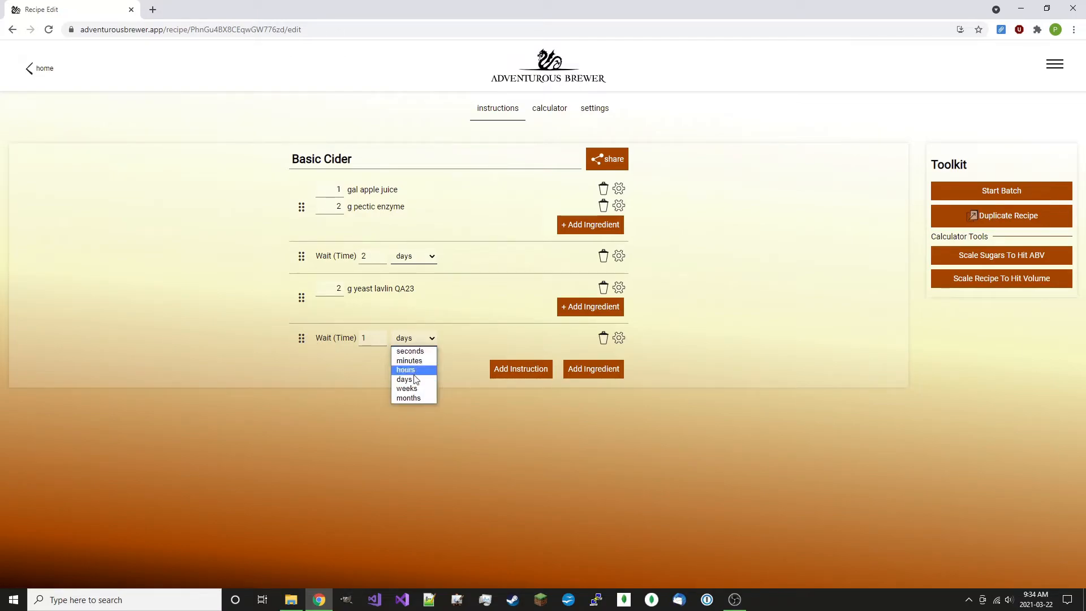
click(416, 400)
double_click(372, 337)
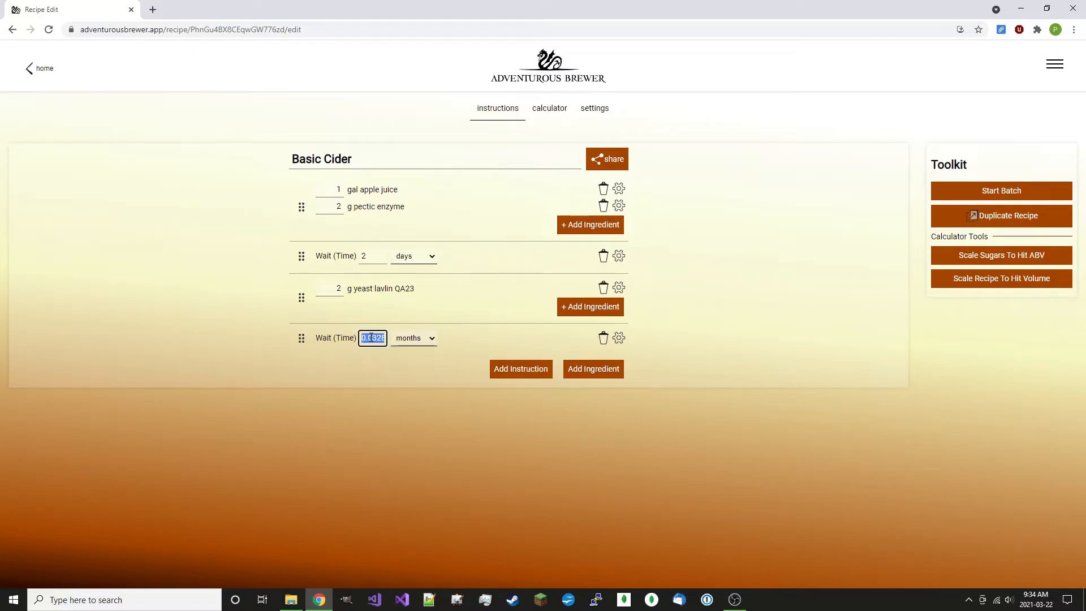
text(1)
Attach the note "Wait until cider is done fermenting" to the 1-month wait instruction
click(614, 344)
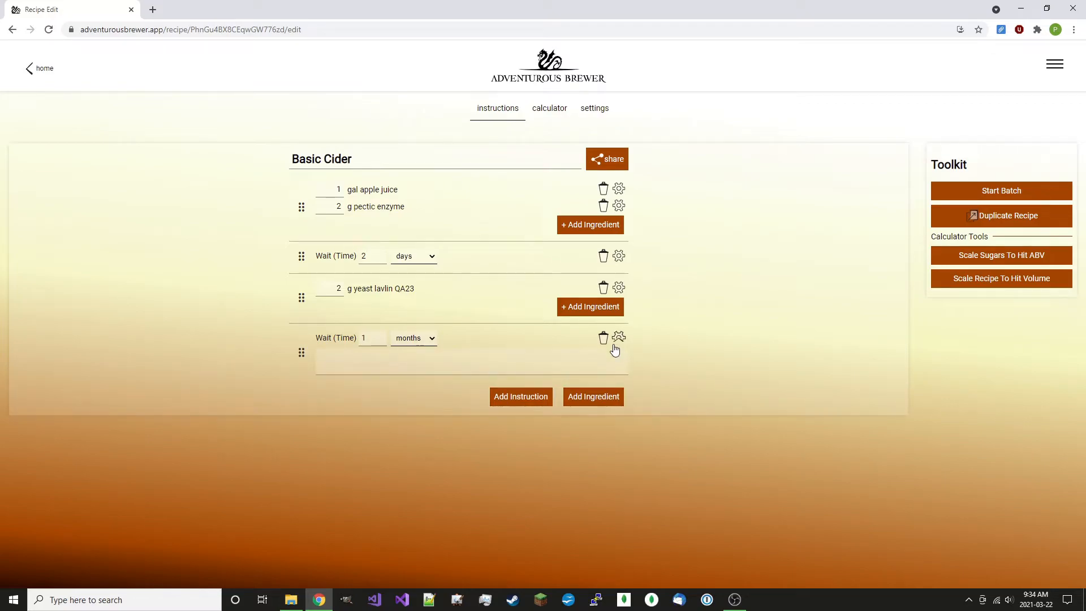
click(608, 352)
text(Wait until)
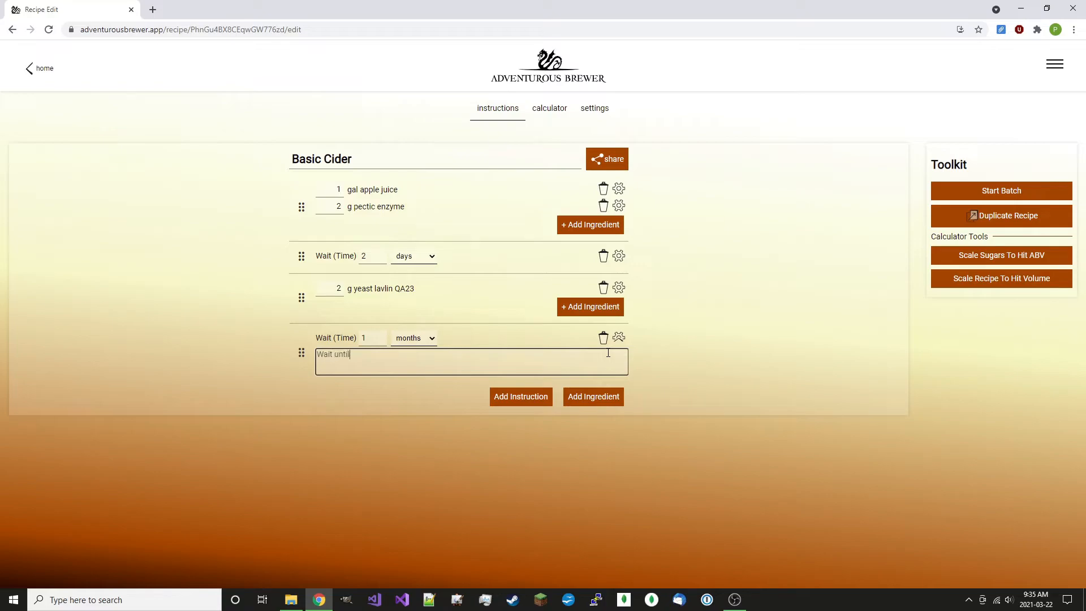
text( cider is done fermenting)
click(620, 340)
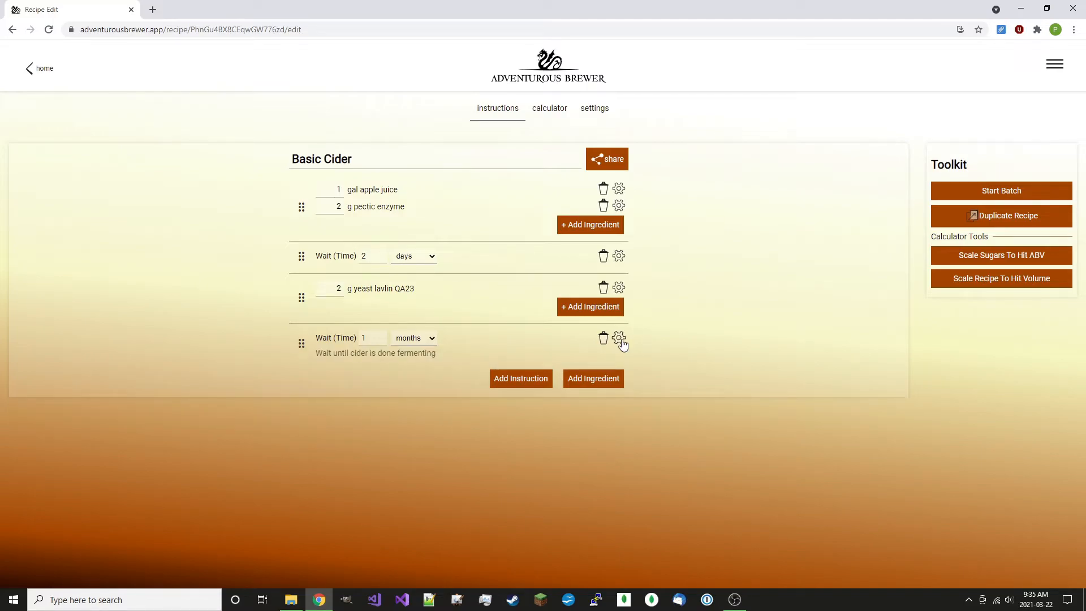
Add a Rack instruction followed by a Wait (Time) instruction of 2 months at the end of the recipe
click(546, 380)
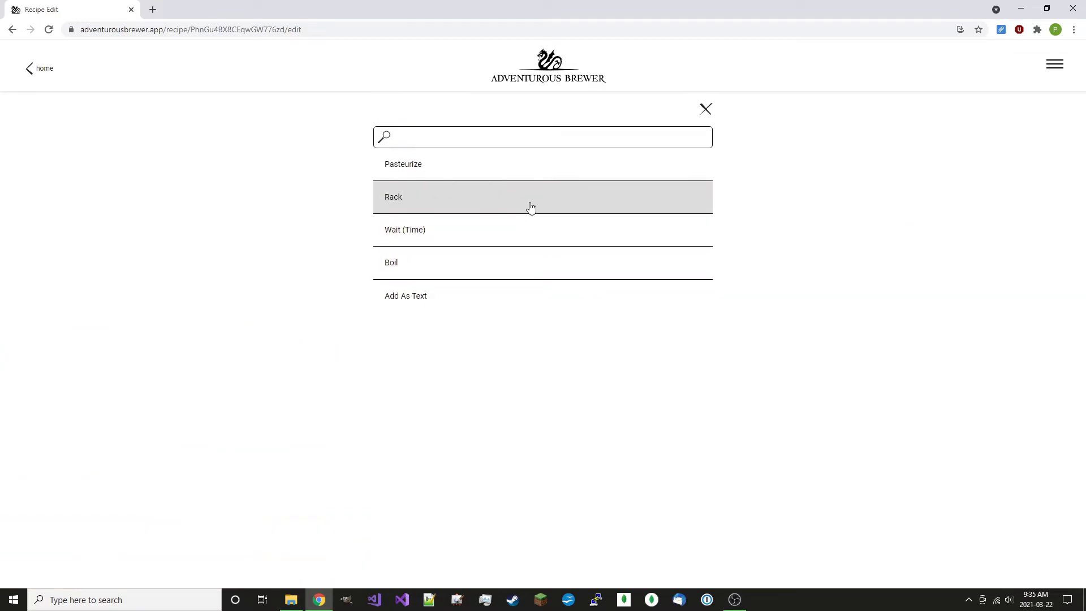
click(531, 208)
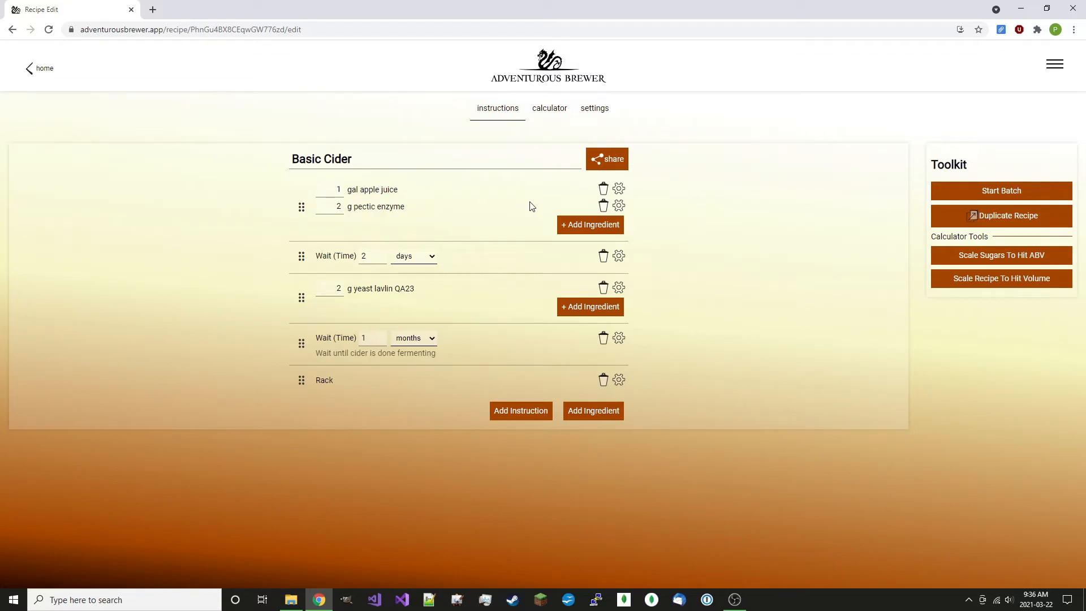
click(497, 411)
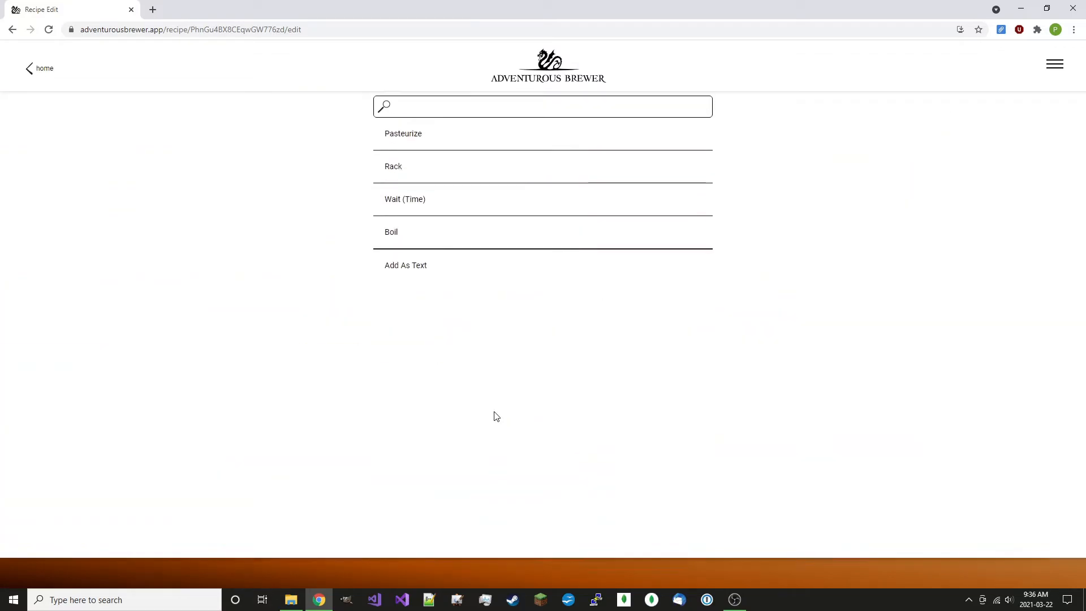
click(484, 235)
click(325, 412)
click(425, 413)
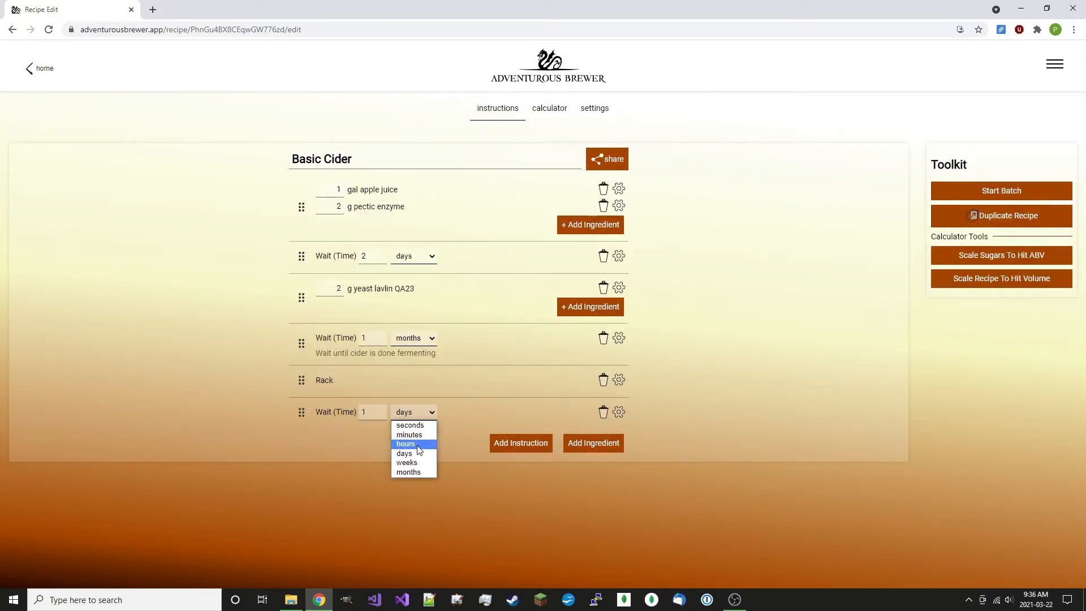
click(407, 472)
click(372, 409)
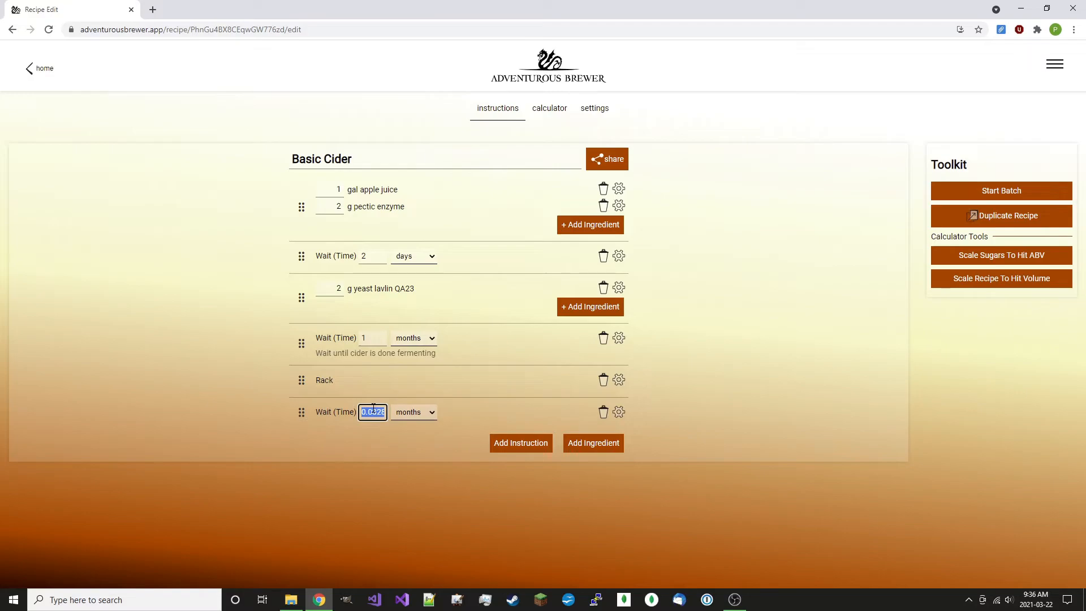
text(2)
click(389, 446)
Override the starting gravity in the recipe's calculator
click(531, 120)
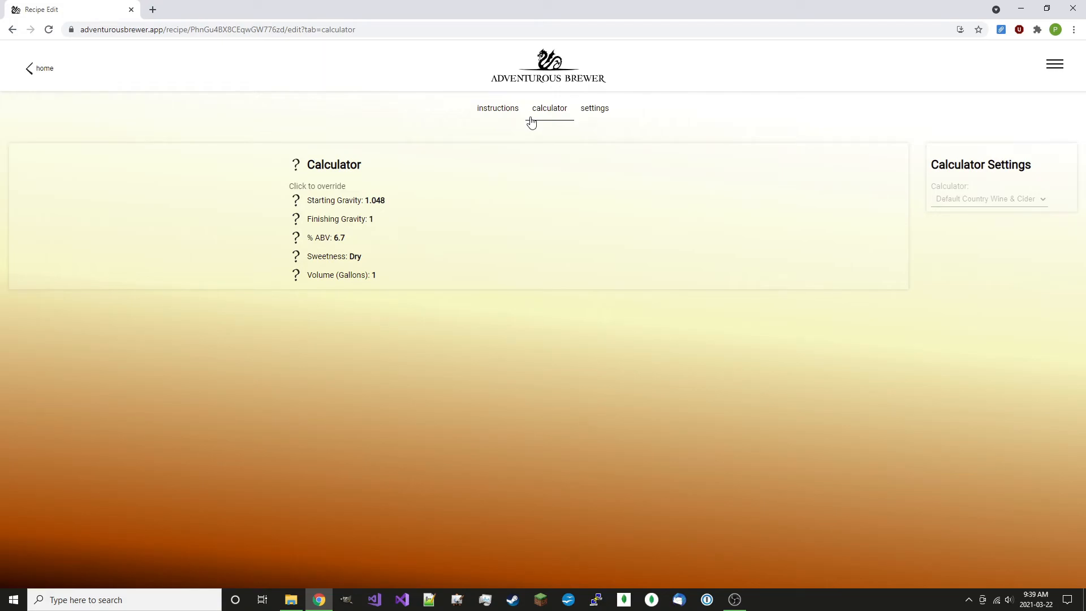
click(380, 209)
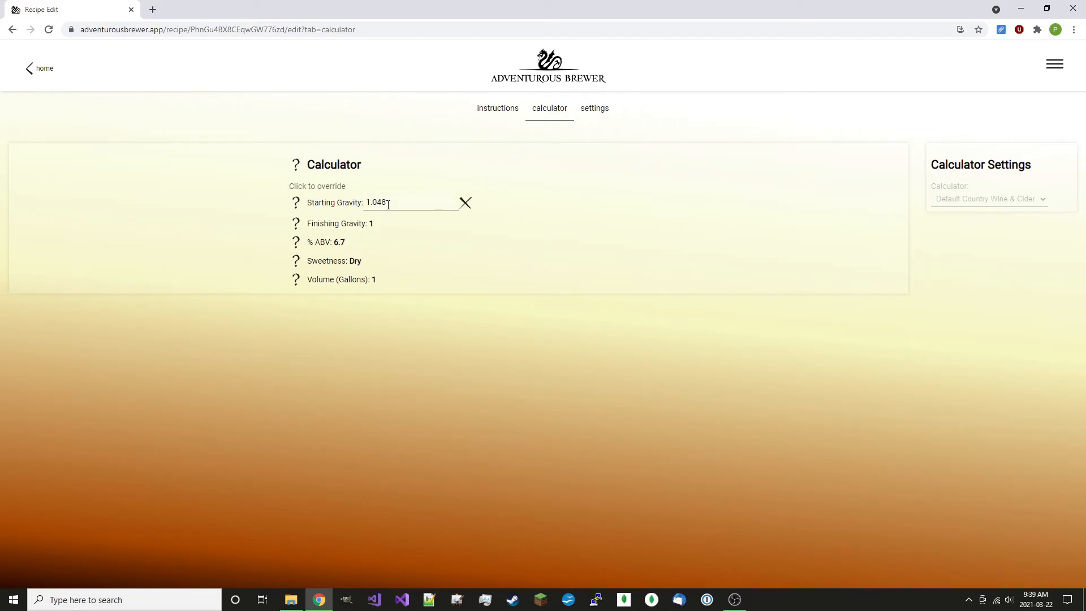
double_click(380, 209)
text(6)
click(397, 176)
In the recipe settings, choose the Cider image and enter the description "Baby's first cider"
click(600, 112)
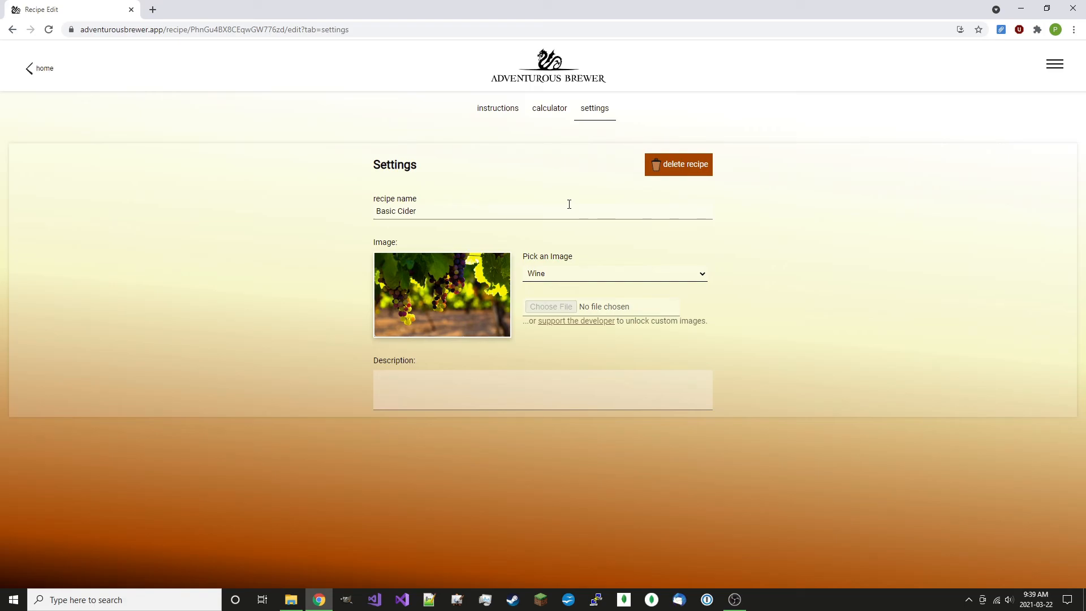
click(576, 273)
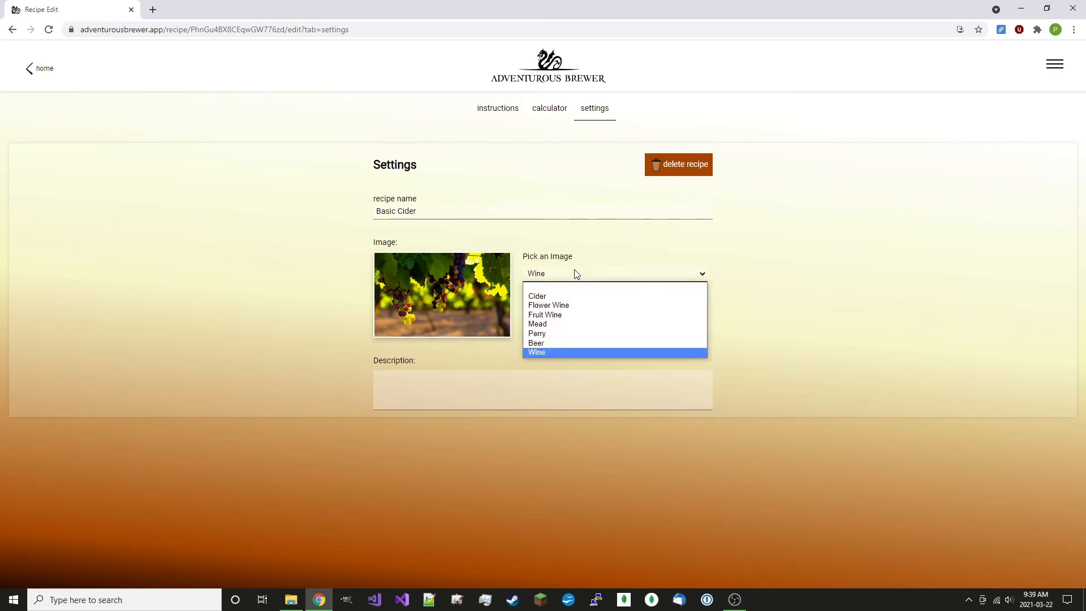
click(571, 295)
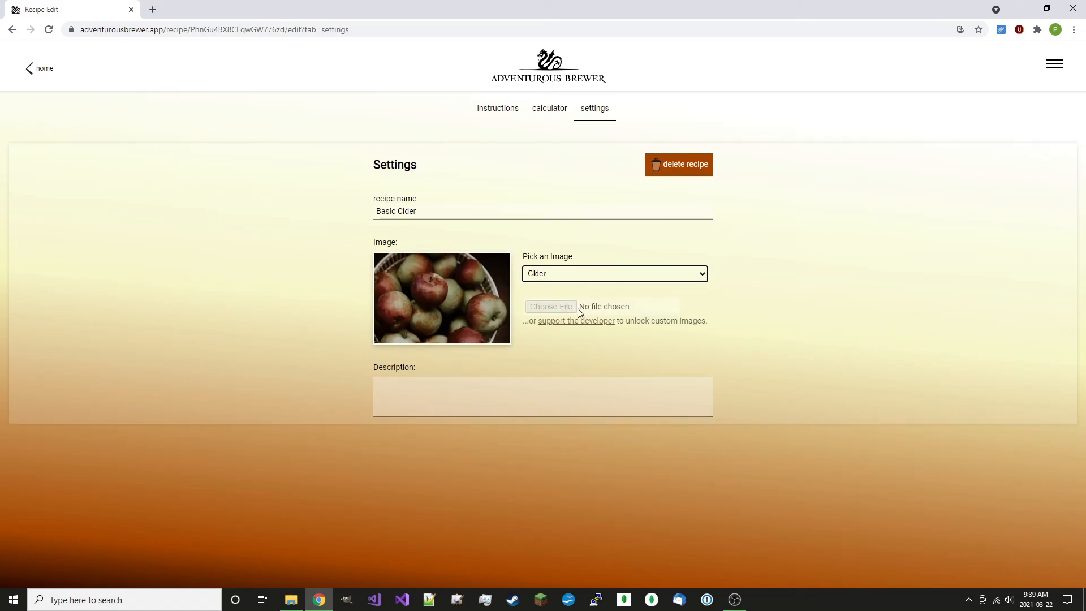
click(575, 396)
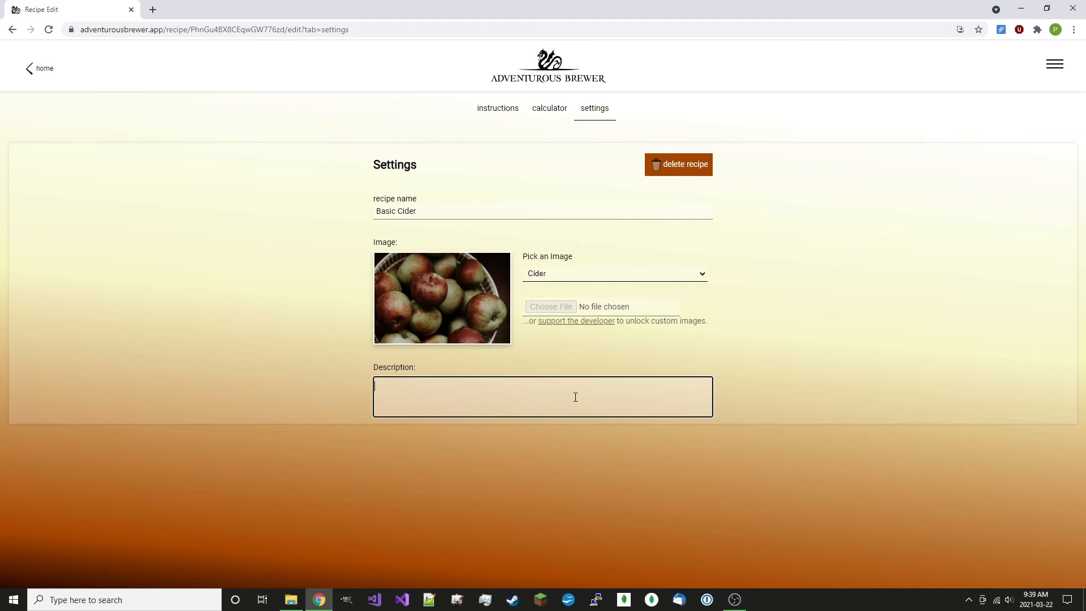
text(Baby's first cider)
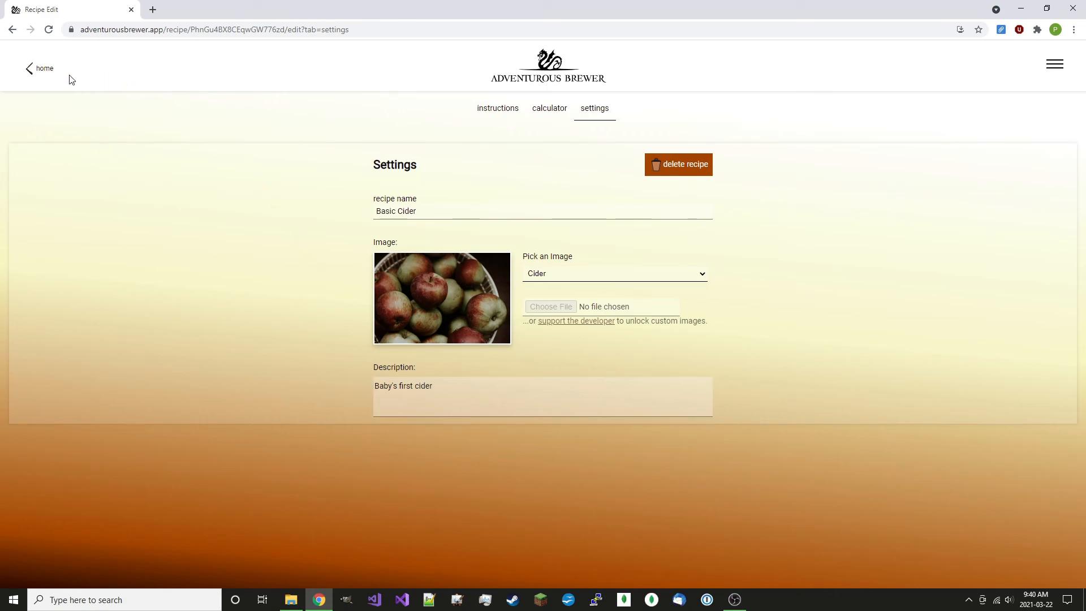
Return to the recipe list and expand the Basic Cider entry to view its details
click(45, 68)
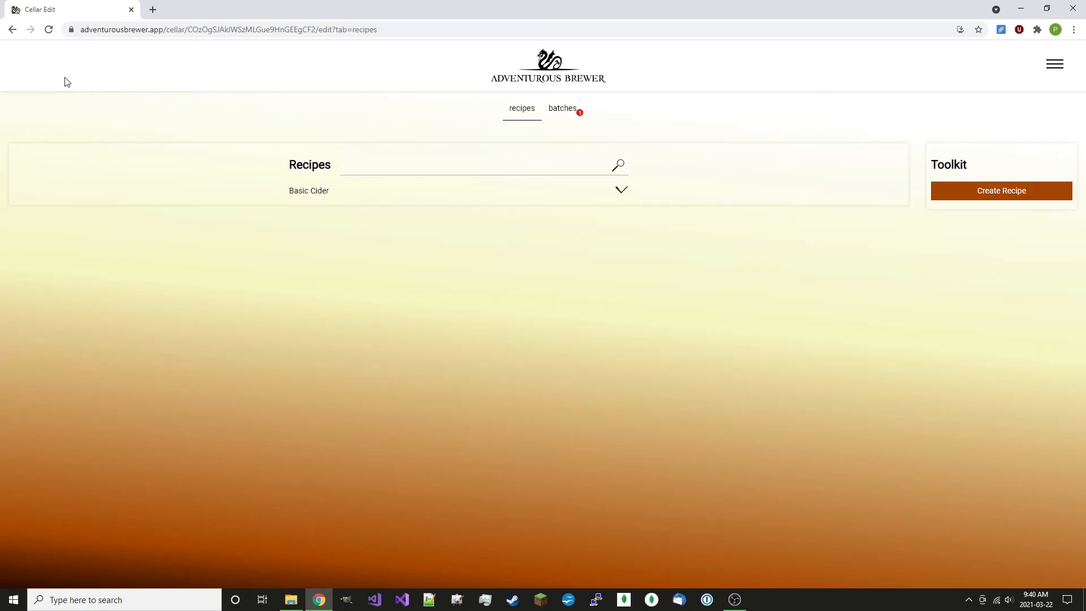
click(621, 192)
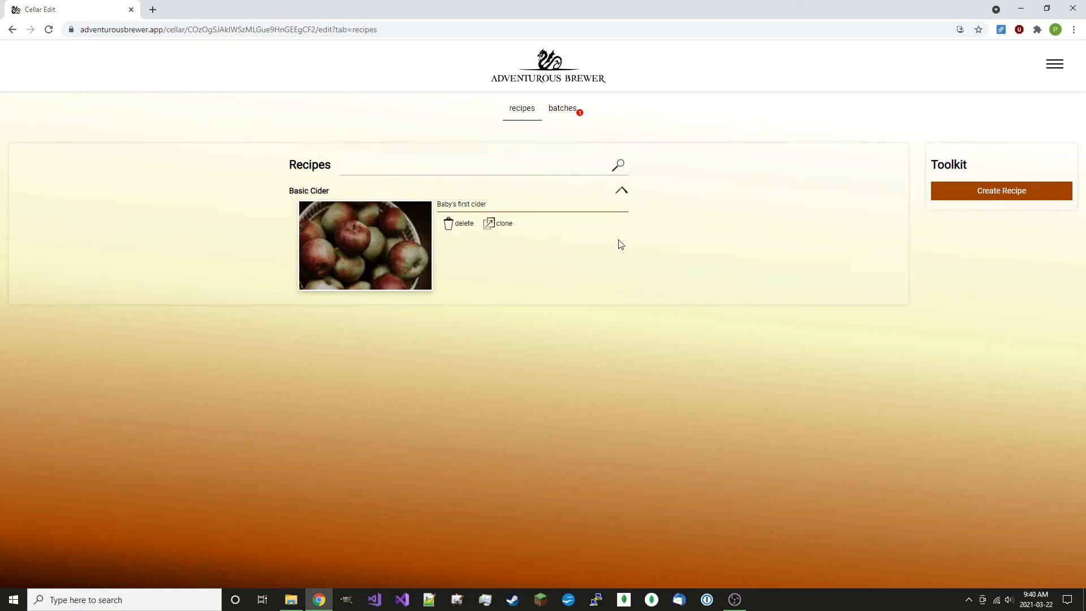